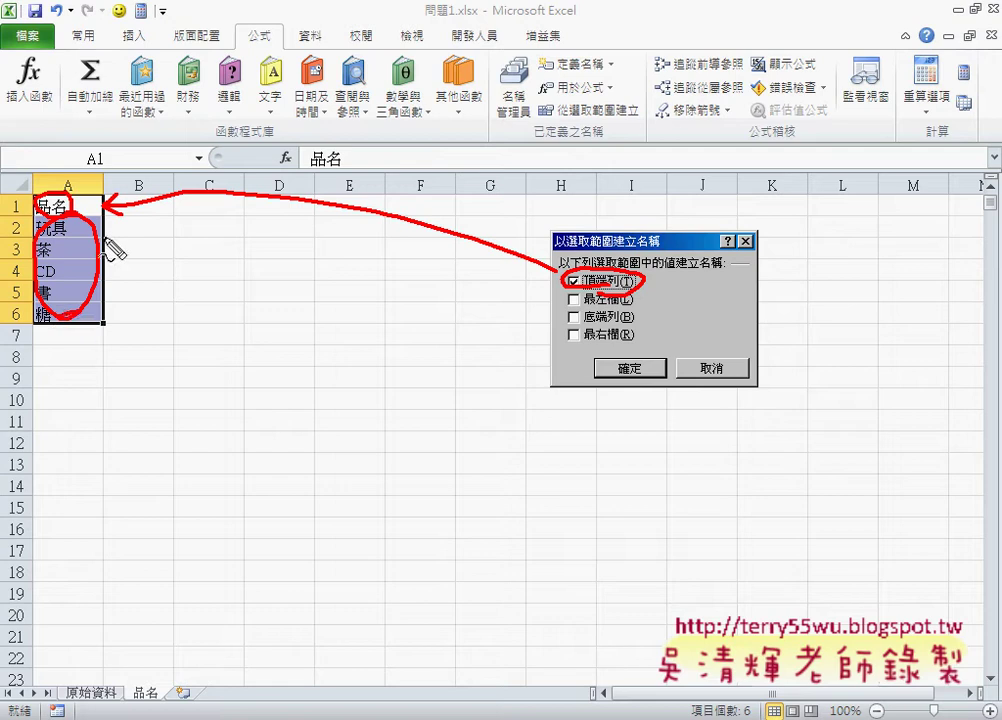
# Create the name 品名 from the top row of A1:A6, replacing its existing definition
pyautogui.moveTo(103, 241)
pyautogui.mouseDown()
pyautogui.moveTo(490, 122)
pyautogui.moveTo(525, 135)
pyautogui.mouseUp()
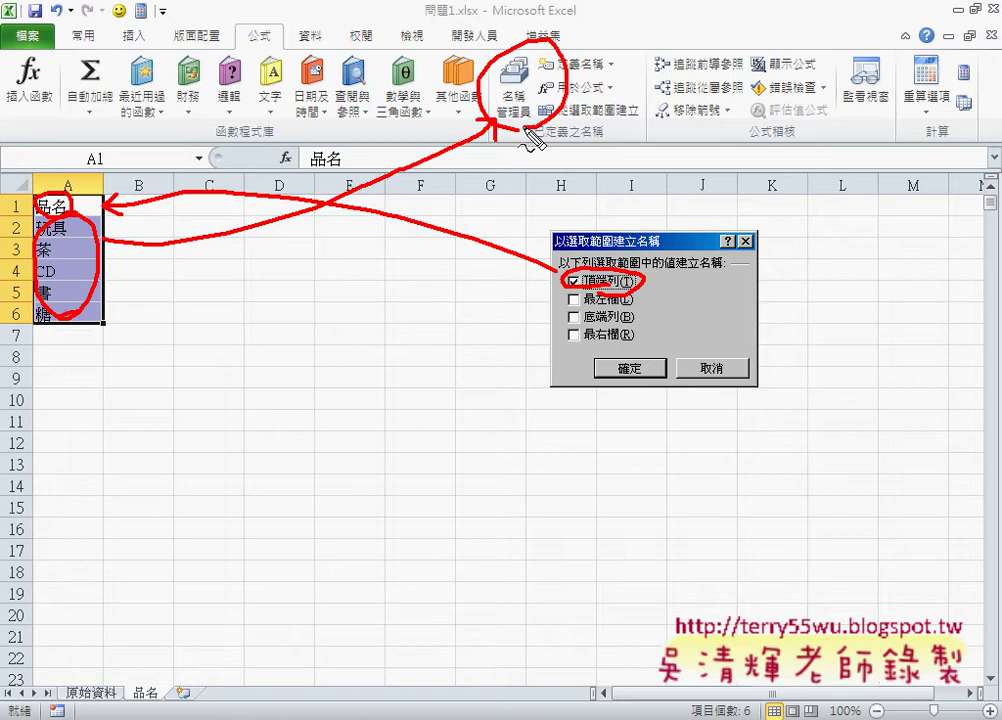
pyautogui.moveTo(522, 128); pyautogui.dragTo(636, 127)
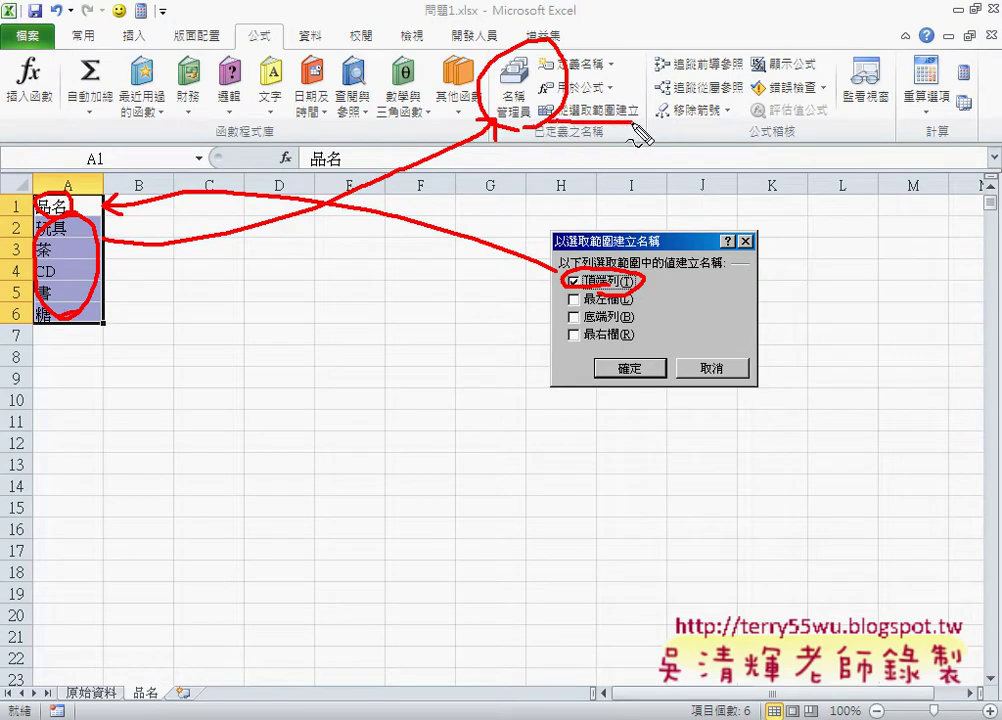
pyautogui.press('Escape')
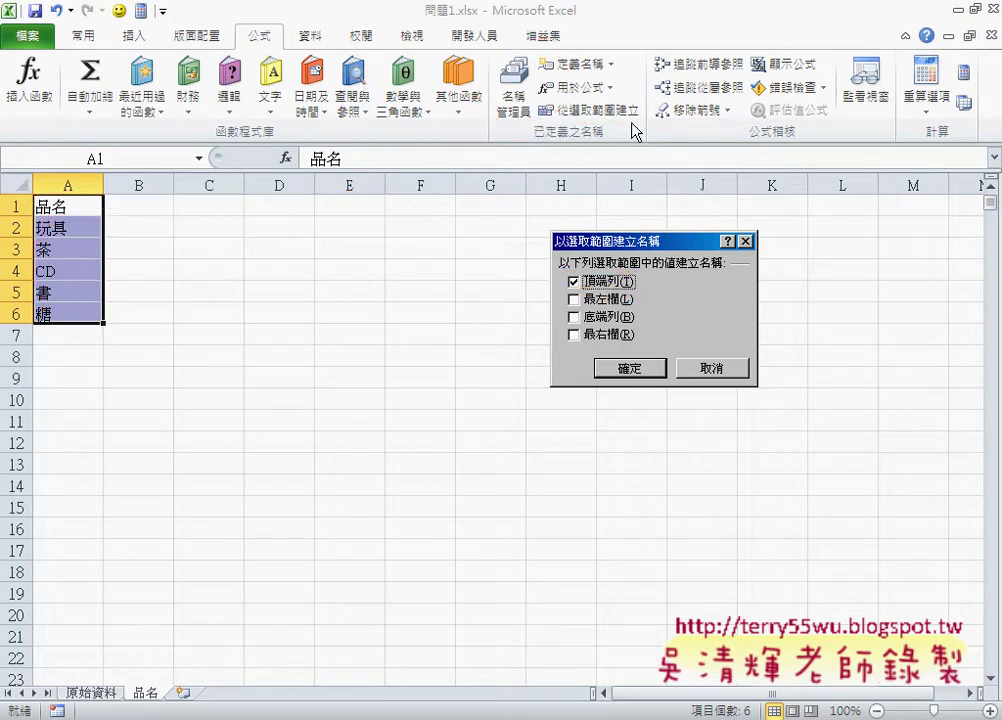
pyautogui.click(637, 370)
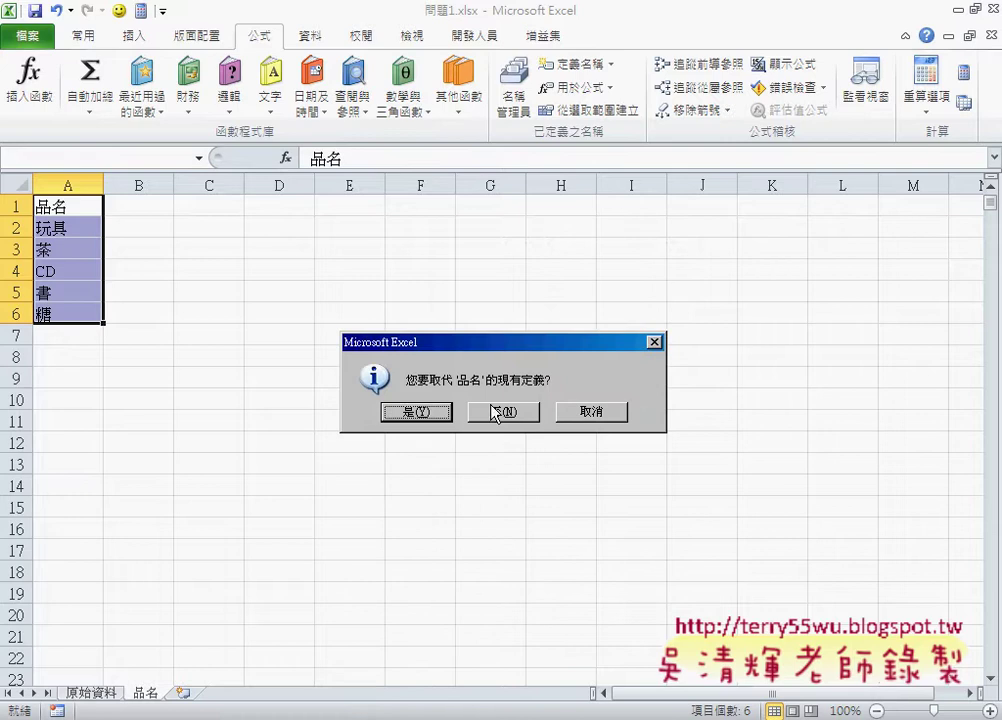
pyautogui.click(417, 412)
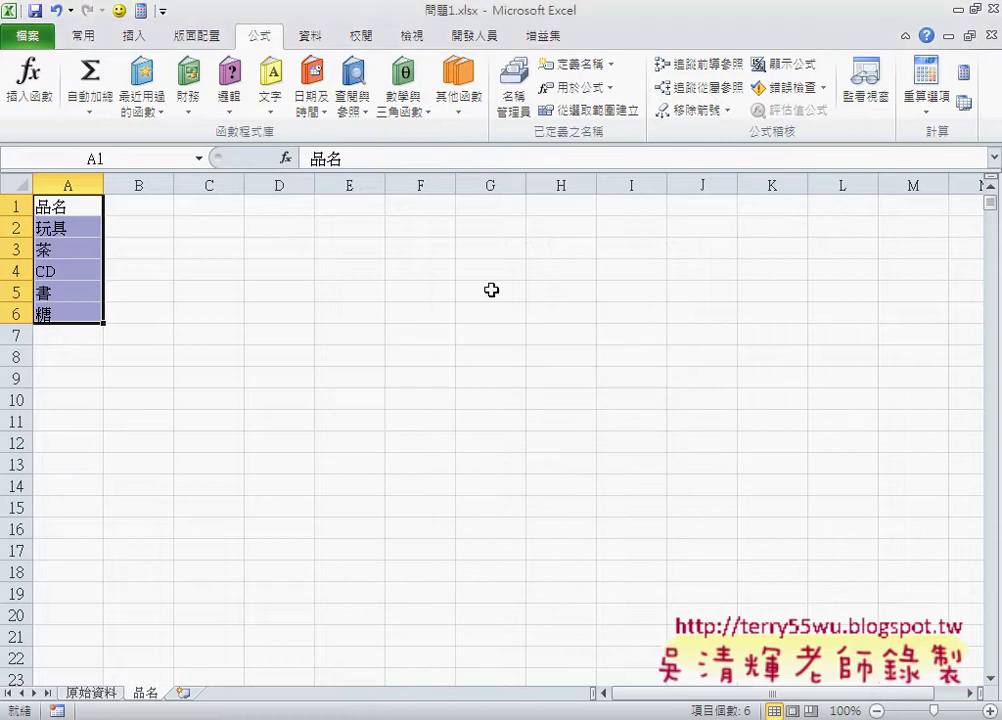
# Delete the #REF! 品名 name in Name Manager, keeping 品名 referring to =品名!$A$2:$A$6
pyautogui.click(515, 101)
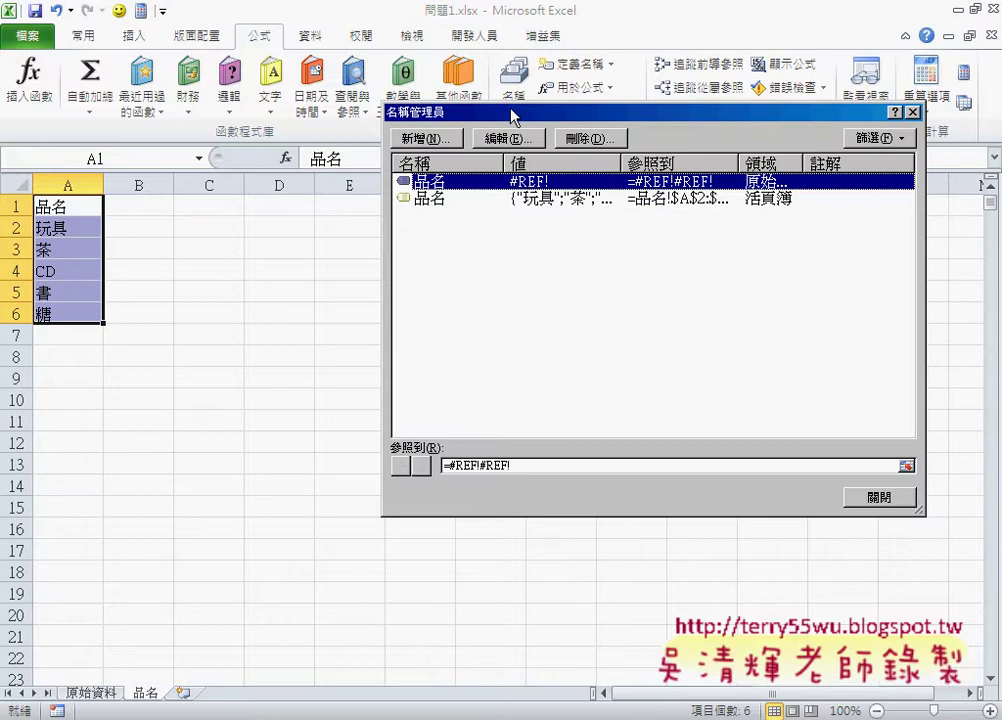
pyautogui.click(592, 139)
pyautogui.click(468, 410)
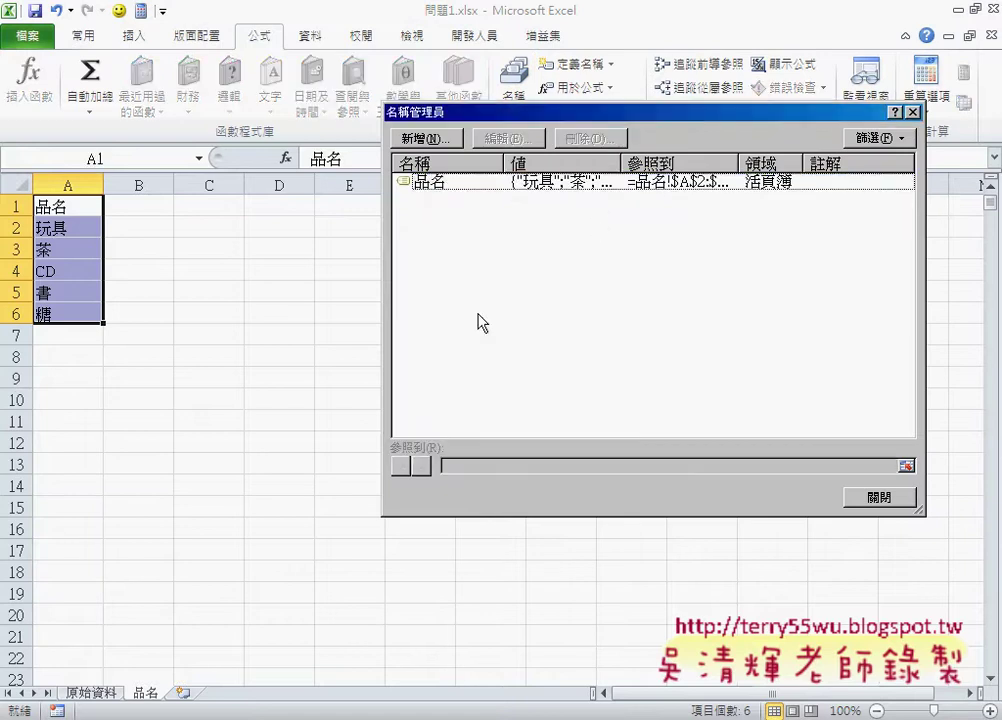
pyautogui.click(444, 187)
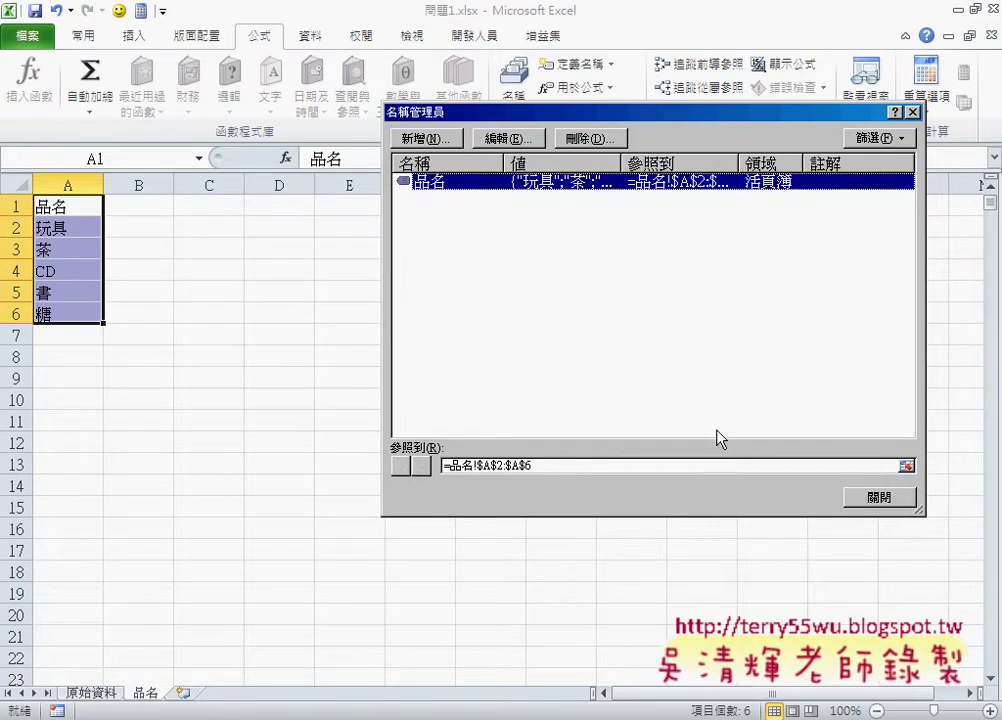
pyautogui.click(879, 497)
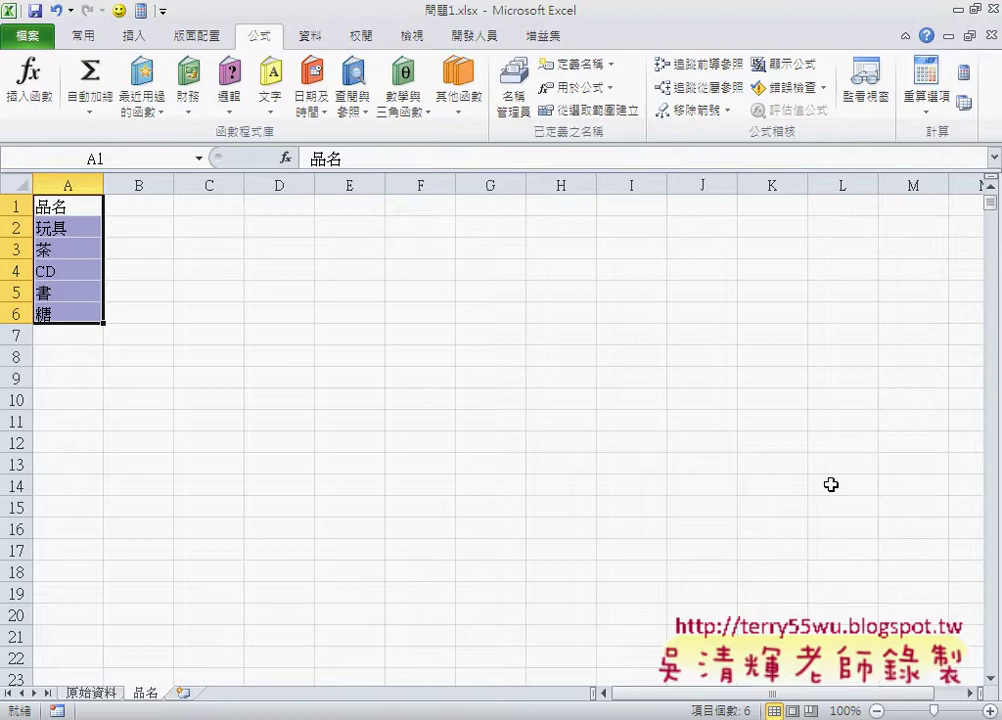
# Switch to the 原始資料 sheet and select cell B1088 in the product column
pyautogui.click(75, 702)
pyautogui.scroll(4, 215, 264)
pyautogui.scroll(13, 206, 282)
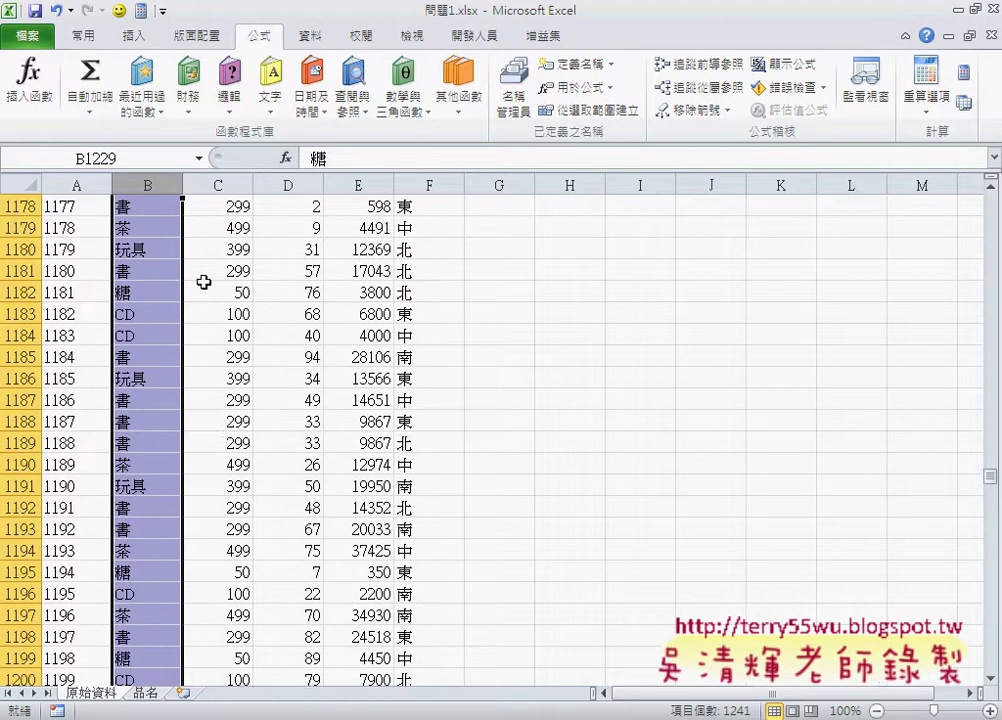
pyautogui.scroll(12, 203, 282)
pyautogui.scroll(5, 203, 282)
pyautogui.scroll(13, 203, 282)
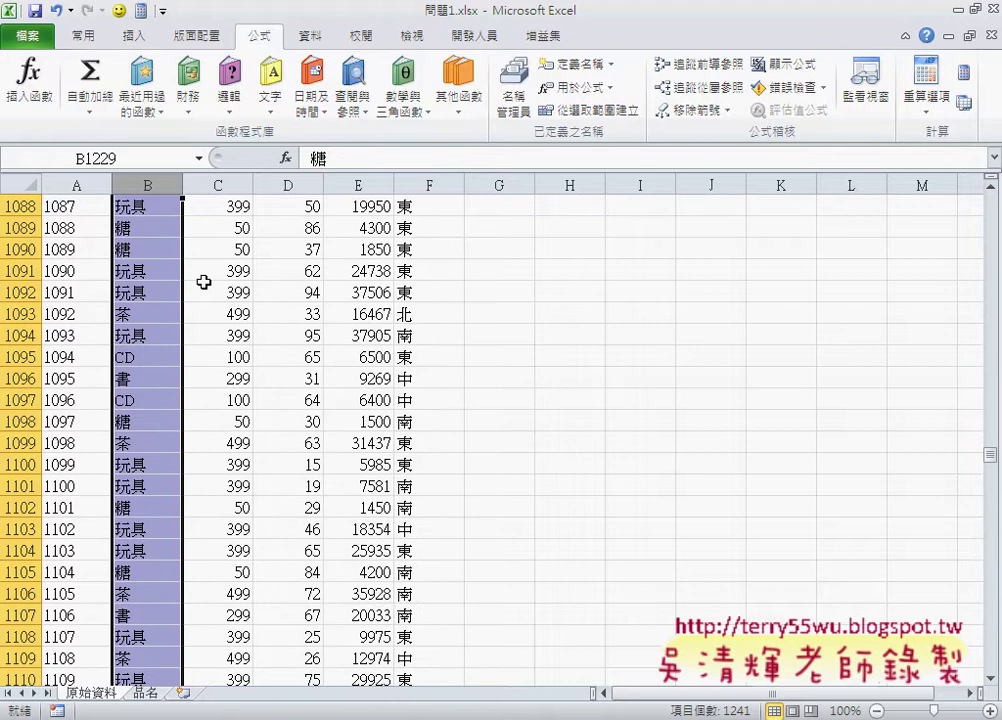
pyautogui.click(147, 184)
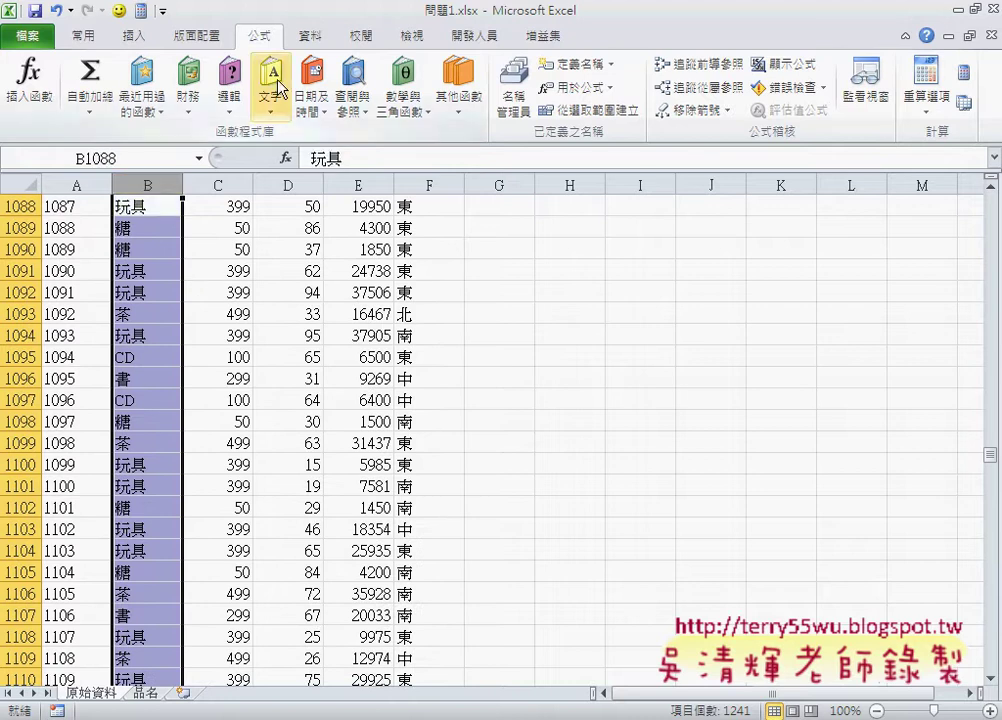
# Set column B's data validation to allow a 清單 list
pyautogui.click(311, 36)
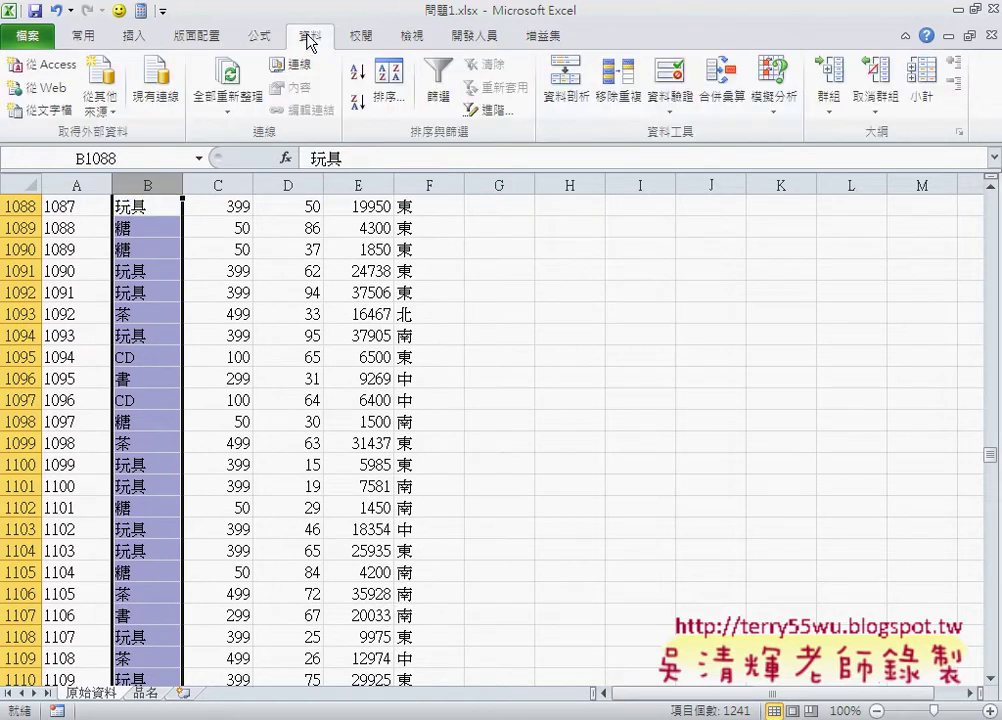
pyautogui.click(665, 85)
pyautogui.click(535, 264)
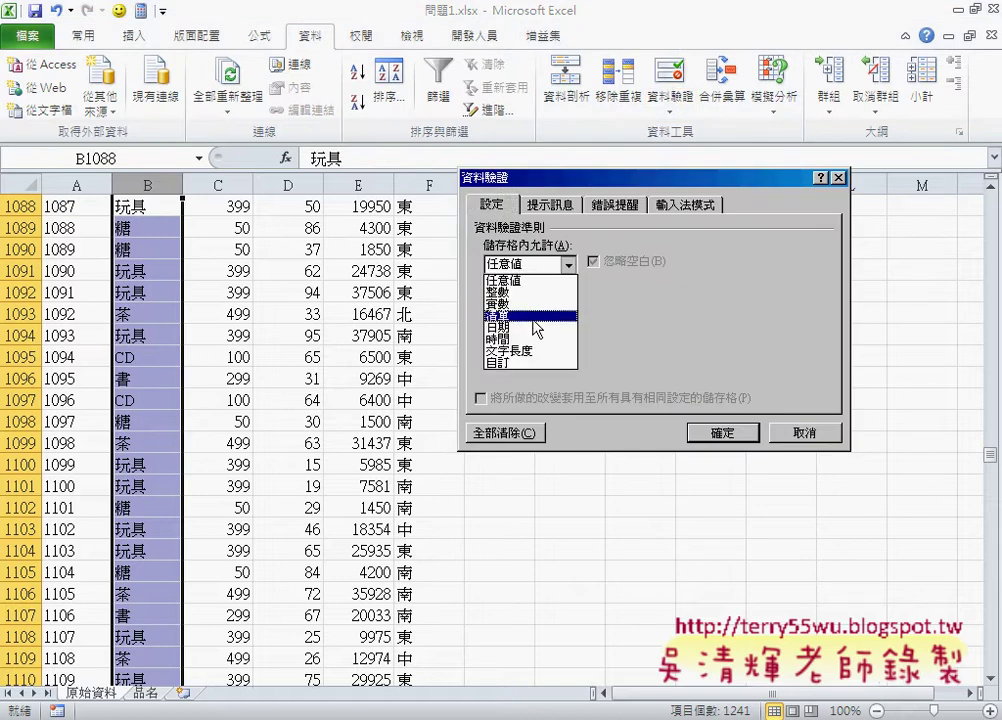
pyautogui.click(530, 316)
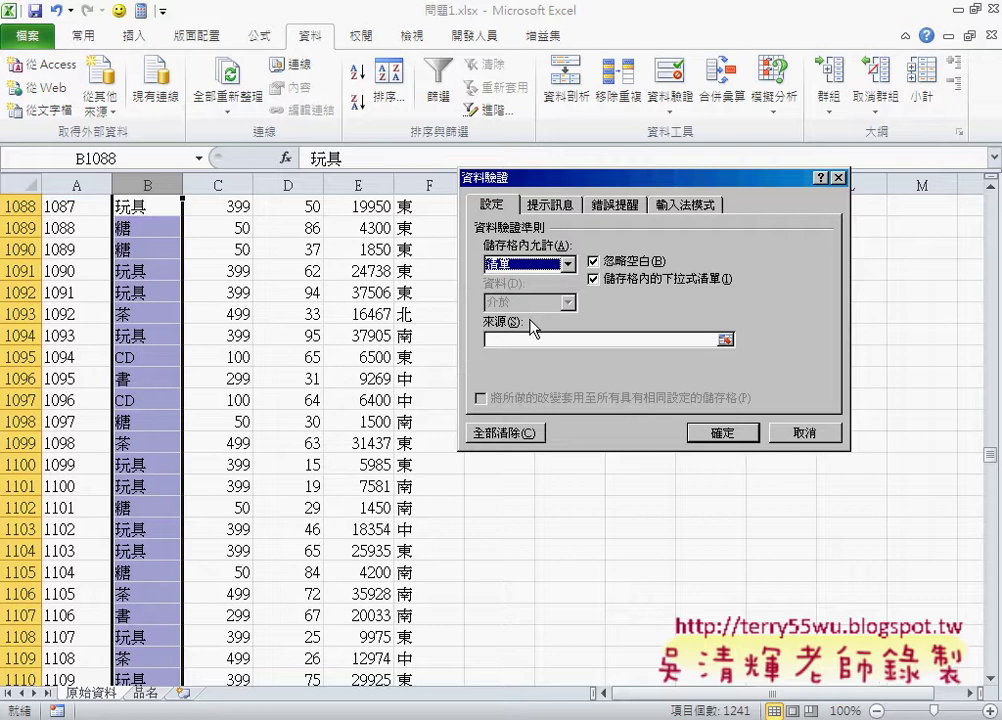
pyautogui.moveTo(636, 115)
pyautogui.mouseDown()
pyautogui.moveTo(650, 50)
pyautogui.moveTo(693, 125)
pyautogui.mouseUp()
pyautogui.moveTo(485, 261)
pyautogui.mouseDown()
pyautogui.moveTo(508, 287)
pyautogui.moveTo(465, 333)
pyautogui.moveTo(492, 343)
pyautogui.mouseUp()
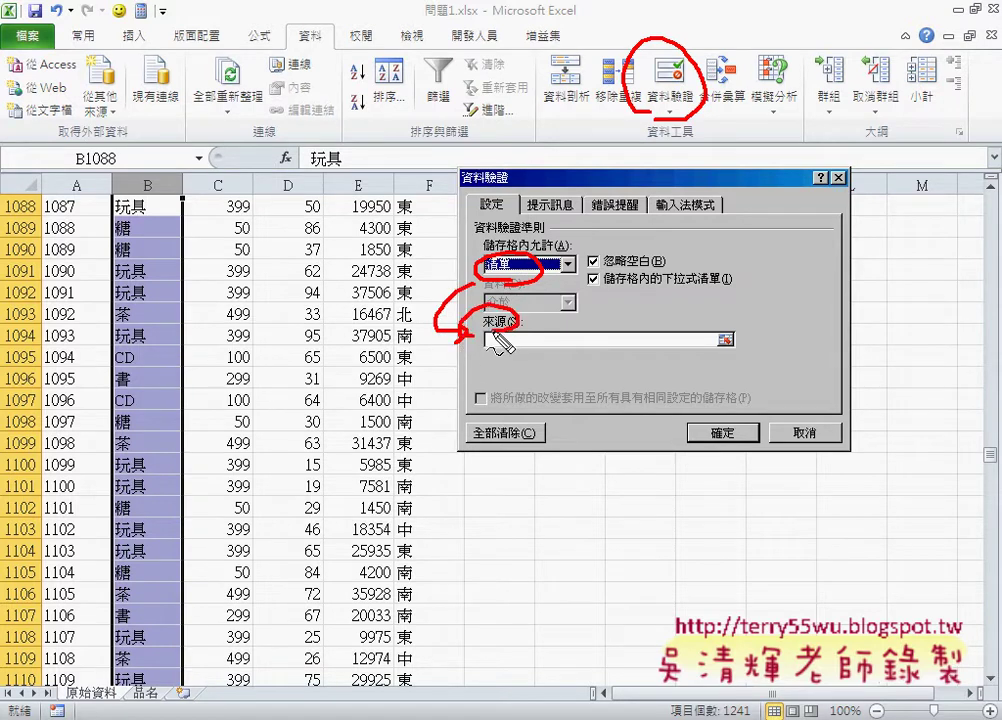
pyautogui.moveTo(161, 710)
pyautogui.mouseDown()
pyautogui.moveTo(128, 688)
pyautogui.moveTo(150, 711)
pyautogui.mouseUp()
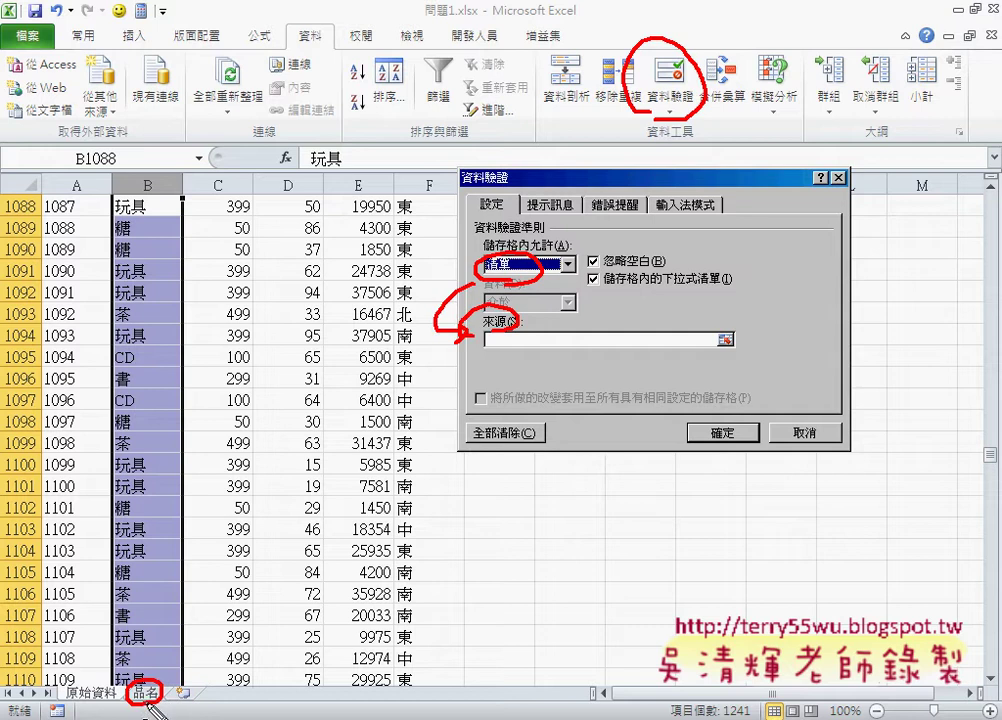
pyautogui.press('Escape')
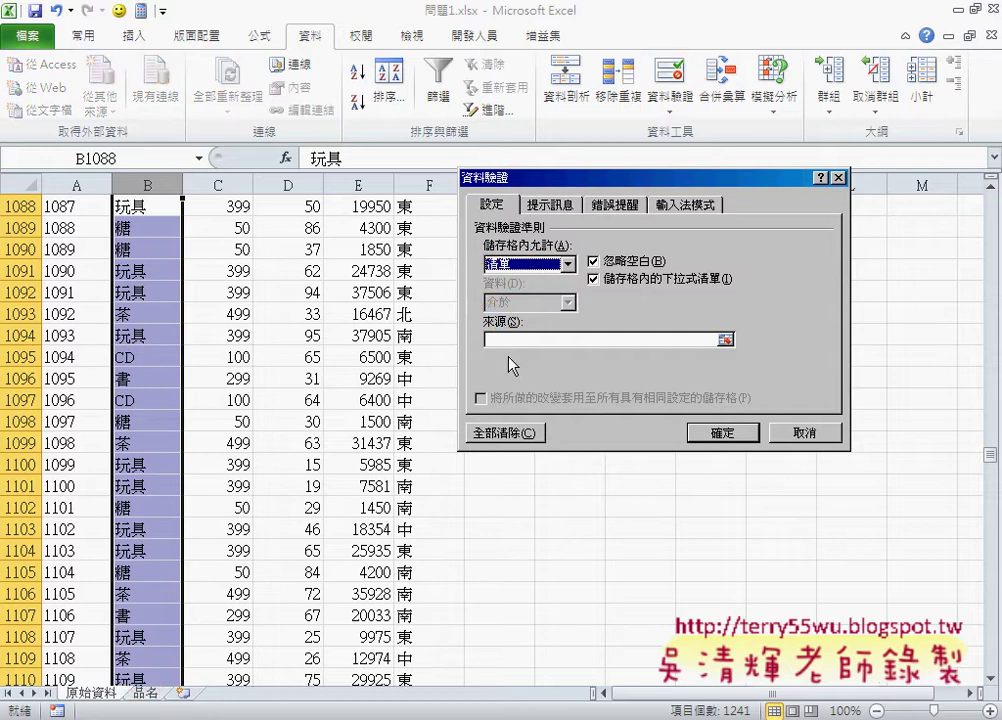
# Insert the defined name 品名 with F3 as the list source, making it =品名
pyautogui.click(506, 340)
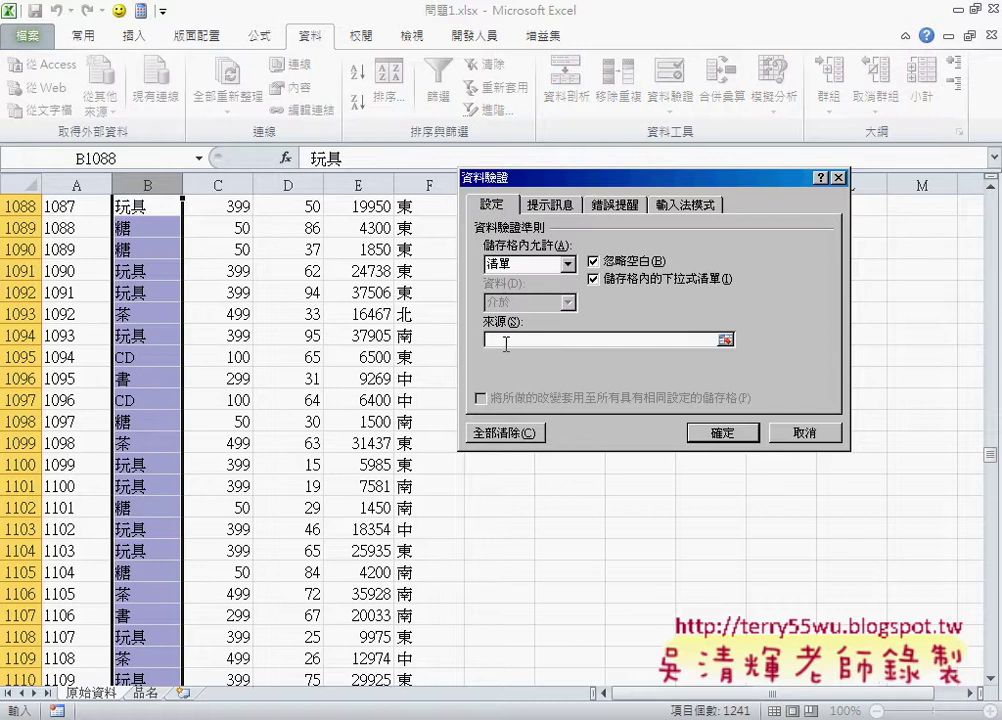
pyautogui.press('F3')
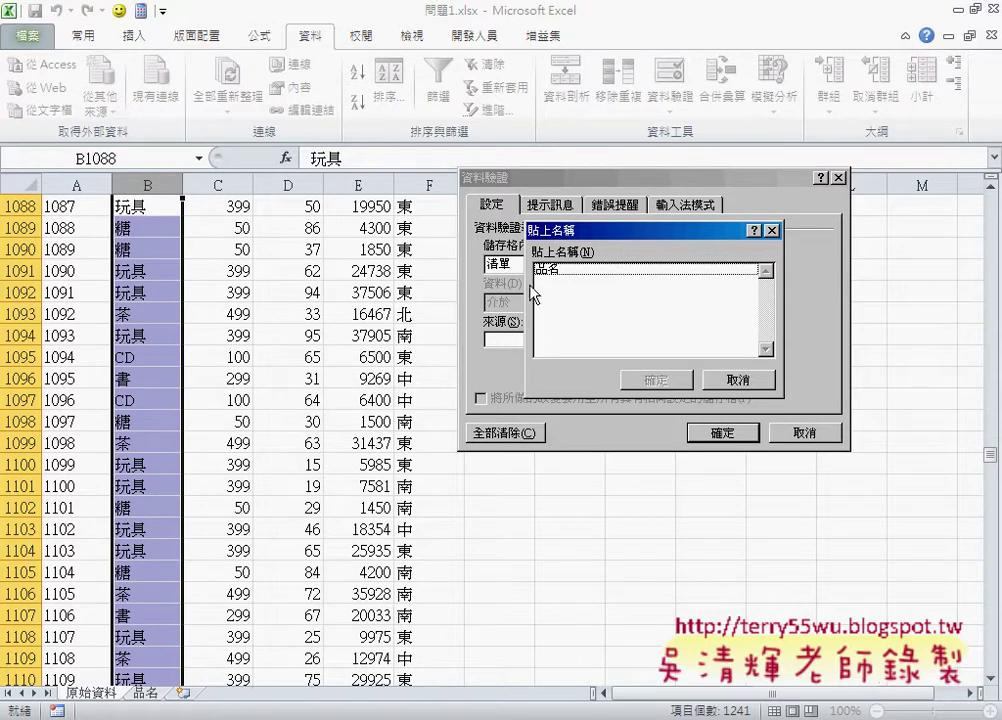
pyautogui.click(550, 270)
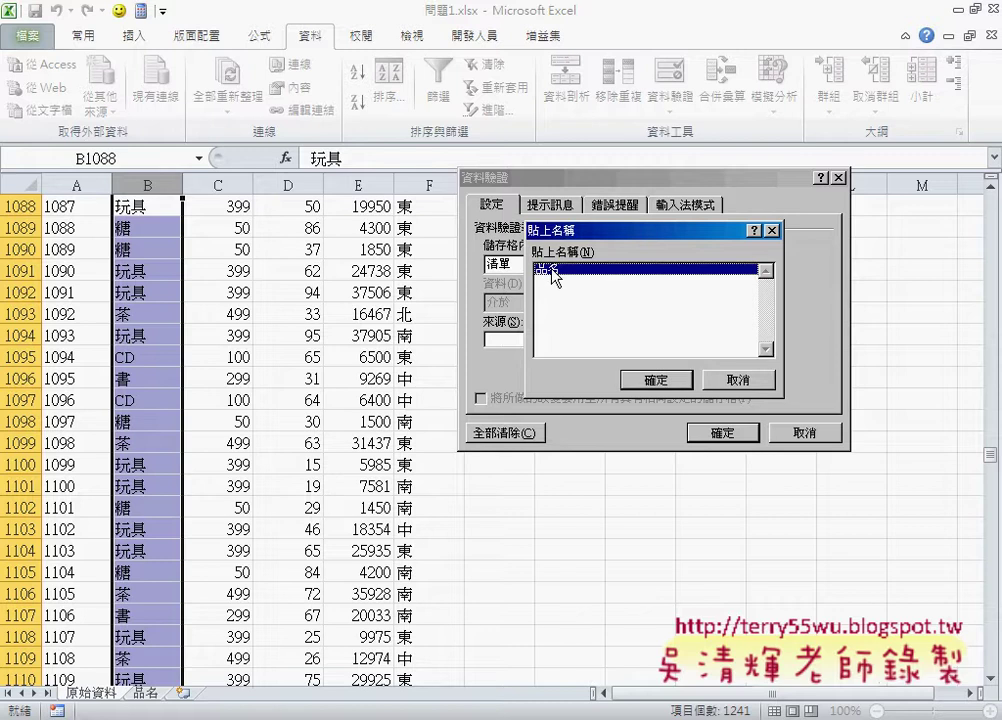
pyautogui.click(640, 382)
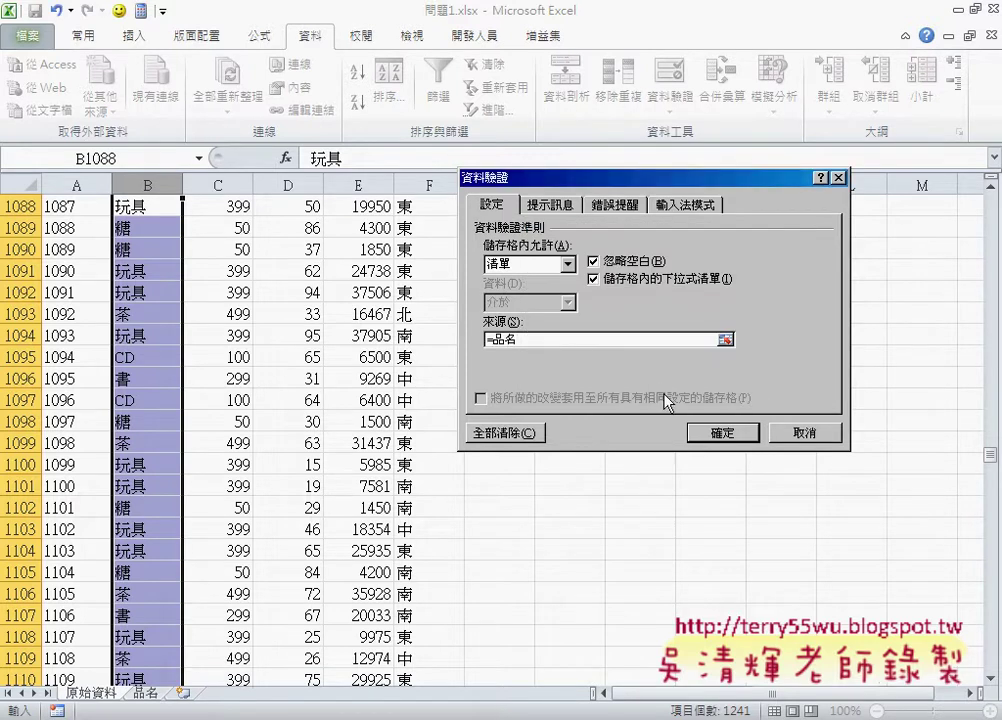
# Apply the validation to column B and go to the last product cell, B1240
pyautogui.click(719, 433)
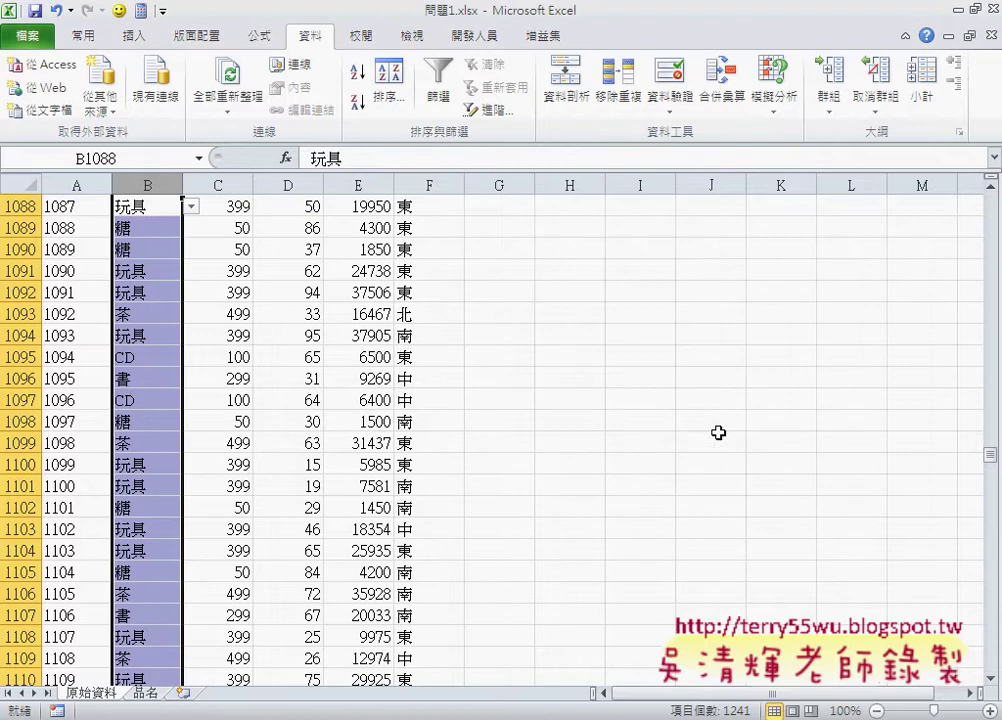
pyautogui.click(155, 402)
pyautogui.hotkey('ctrl', 'Down')
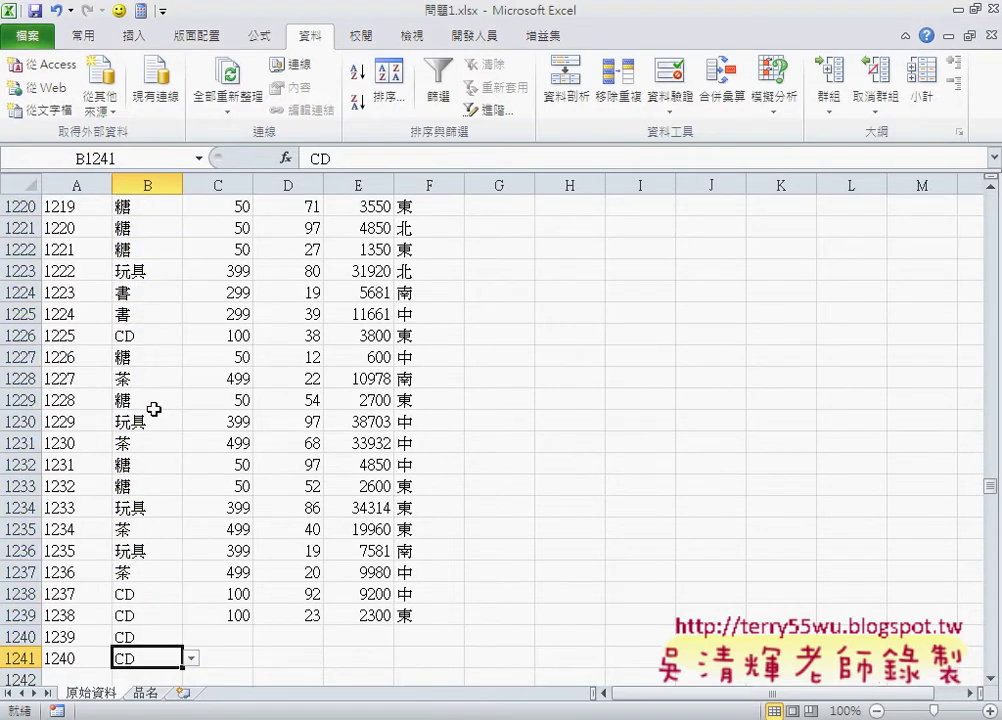
pyautogui.scroll(-2, 190, 430)
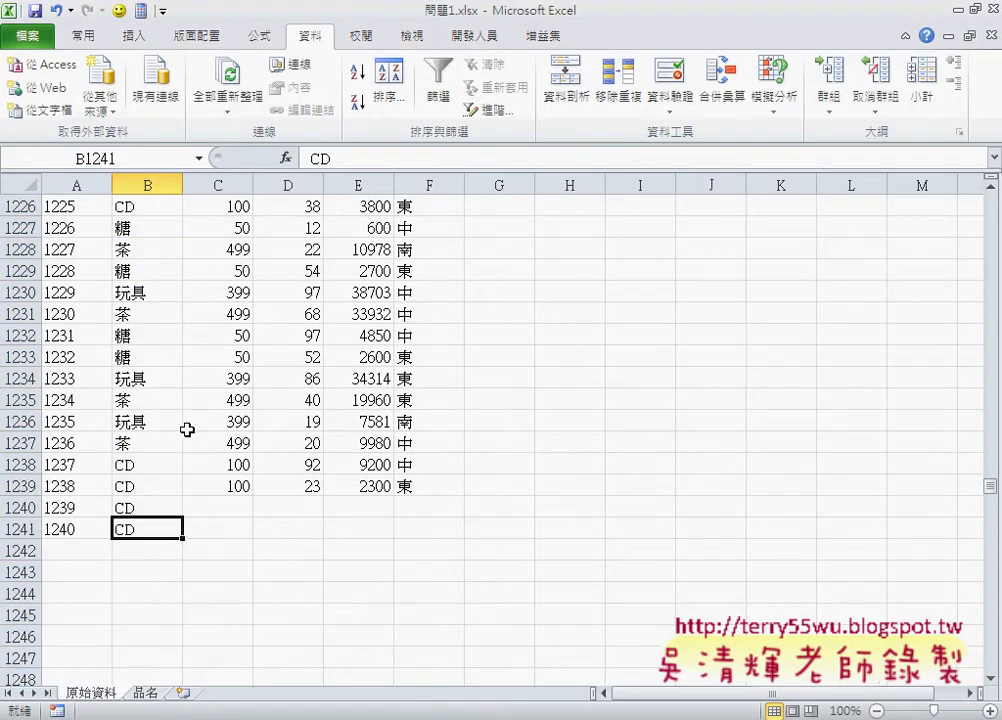
pyautogui.click(150, 509)
# Test B1240's dropdown by picking 玩具, 茶, 書 and 玩具 in turn
pyautogui.click(190, 509)
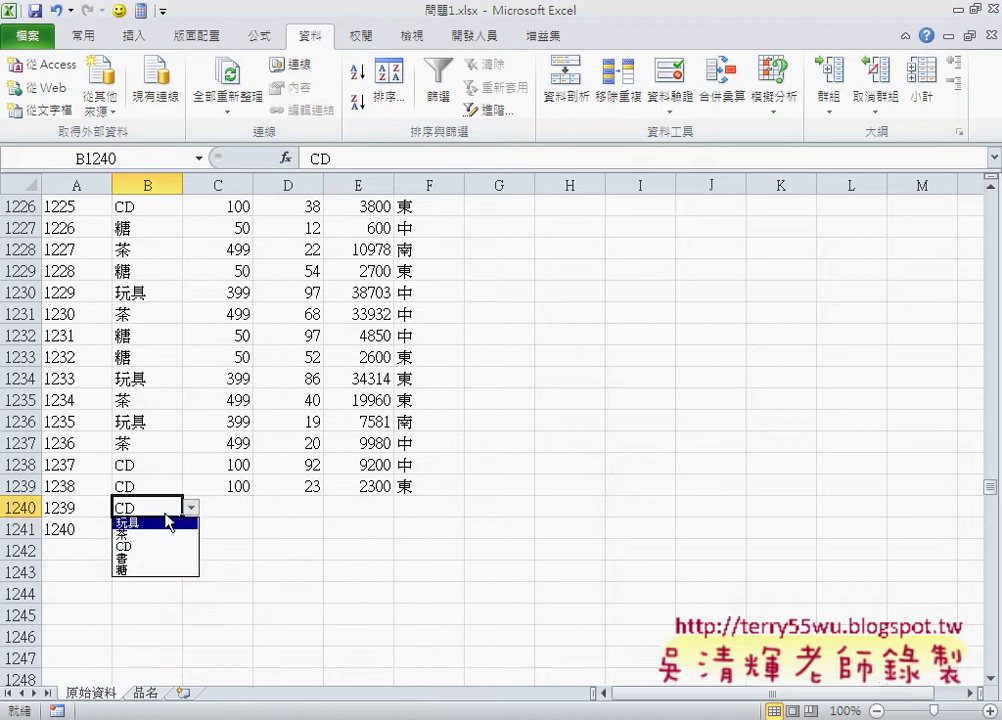
pyautogui.click(168, 526)
pyautogui.click(190, 509)
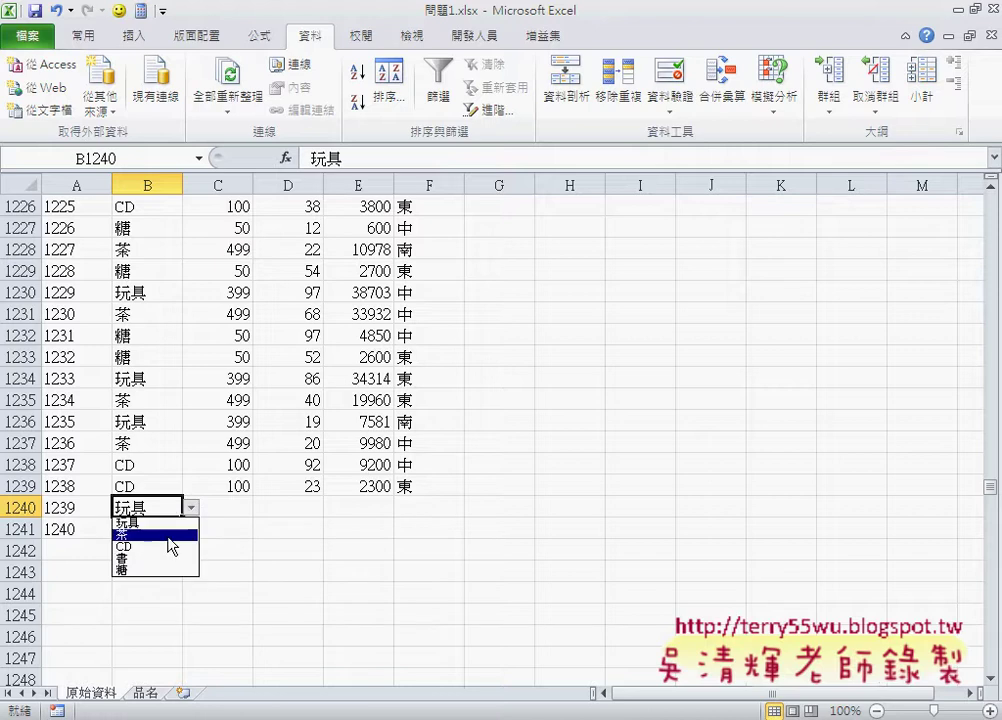
pyautogui.click(168, 535)
pyautogui.click(190, 509)
pyautogui.click(178, 560)
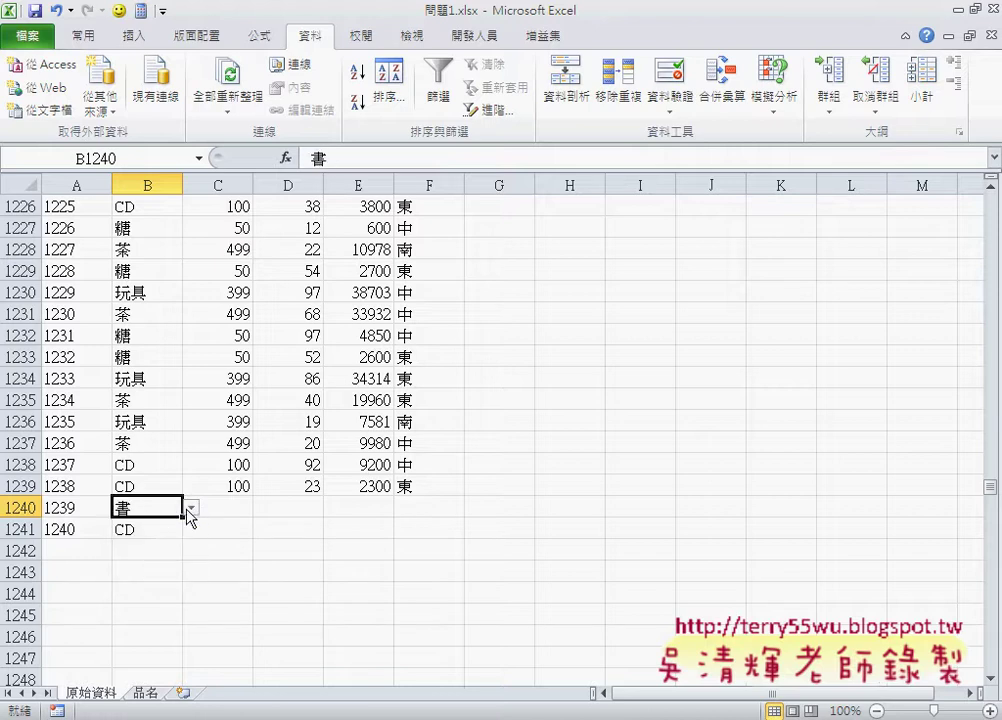
pyautogui.click(190, 509)
pyautogui.click(190, 509)
pyautogui.click(190, 510)
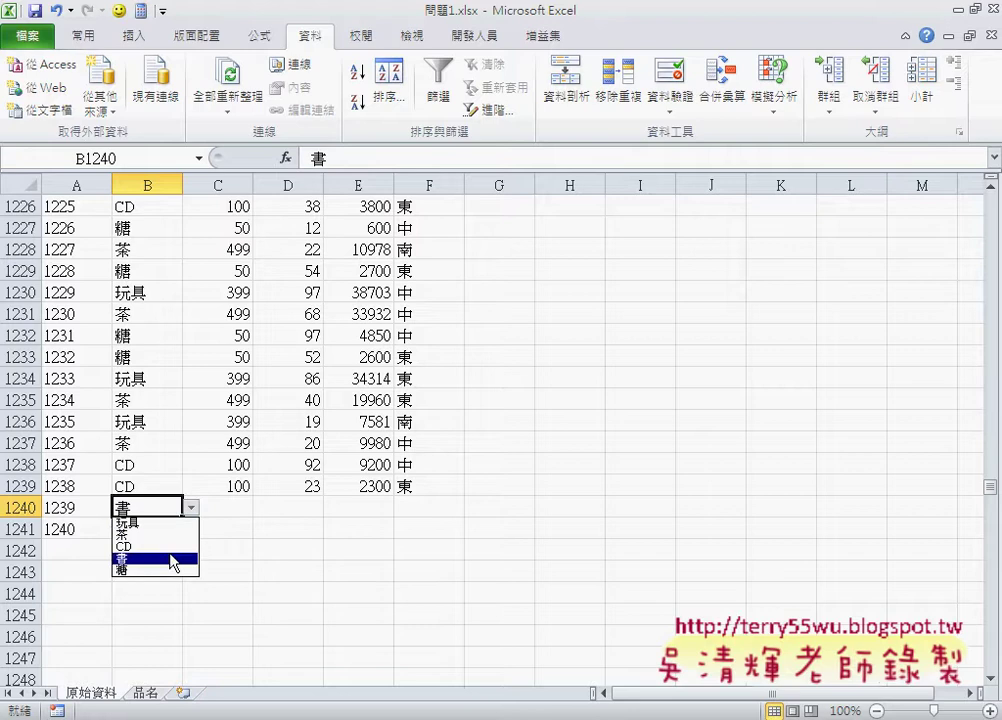
pyautogui.click(166, 527)
pyautogui.click(202, 510)
# Set B1240 to 茶 from the dropdown and return to the top of the sheet
pyautogui.click(178, 508)
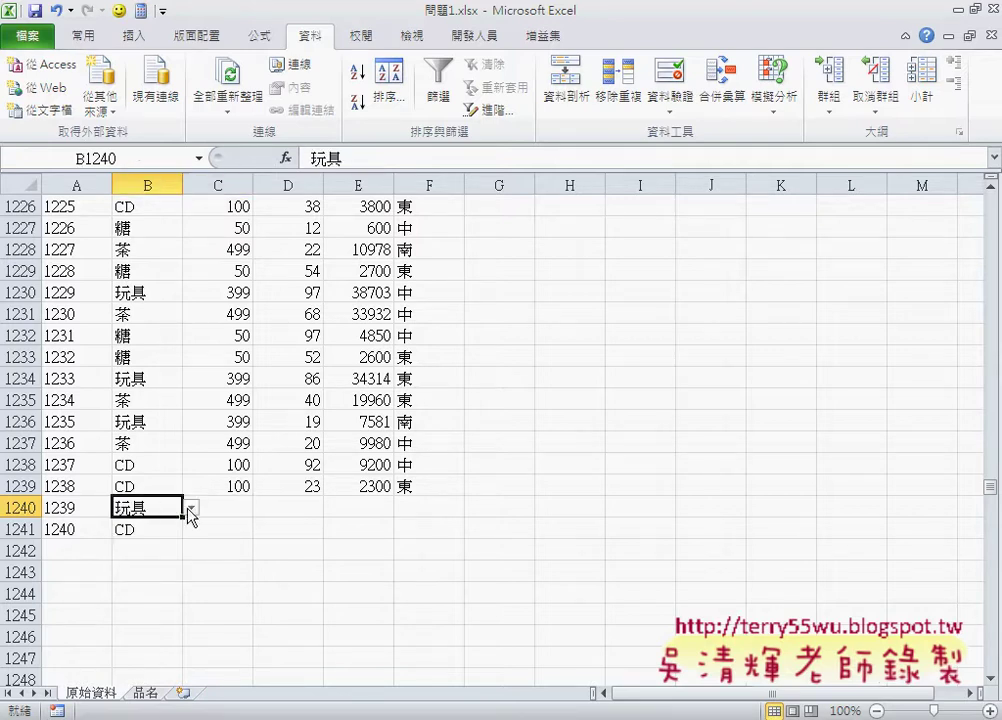
pyautogui.click(192, 510)
pyautogui.click(166, 537)
pyautogui.click(235, 487)
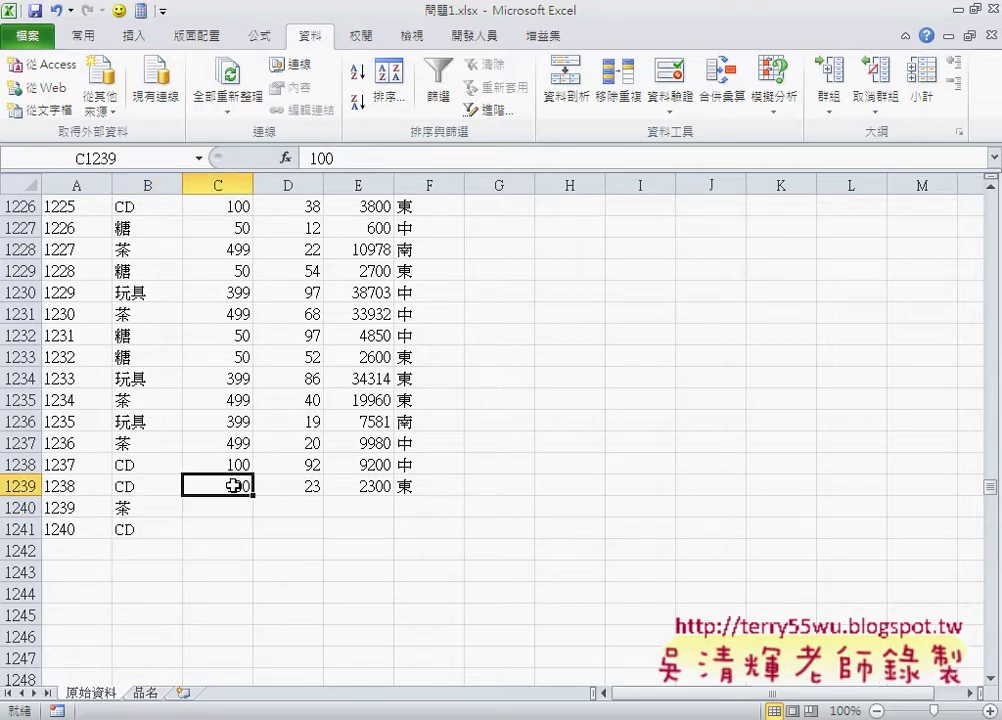
pyautogui.hotkey('ctrl', 'Up')
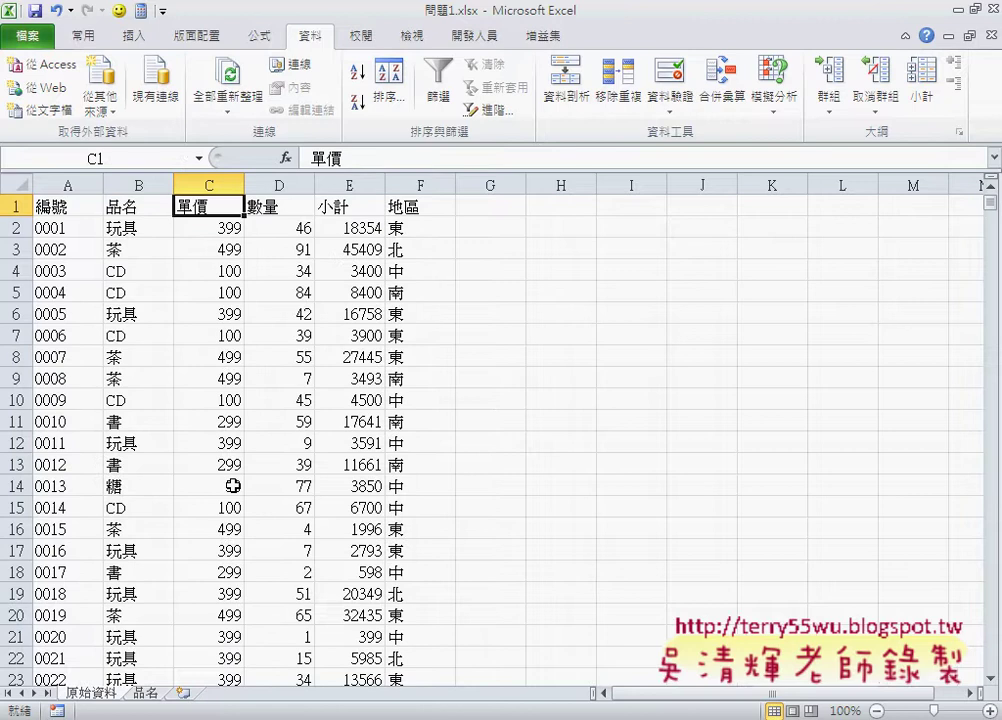
pyautogui.press('Right')
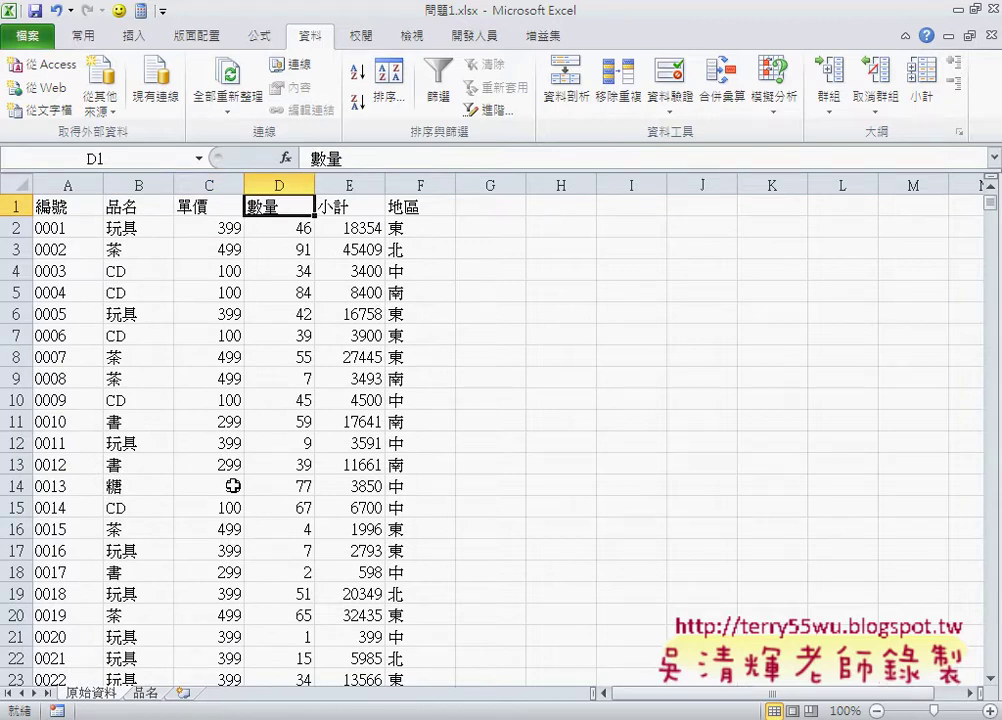
pyautogui.press('Down')
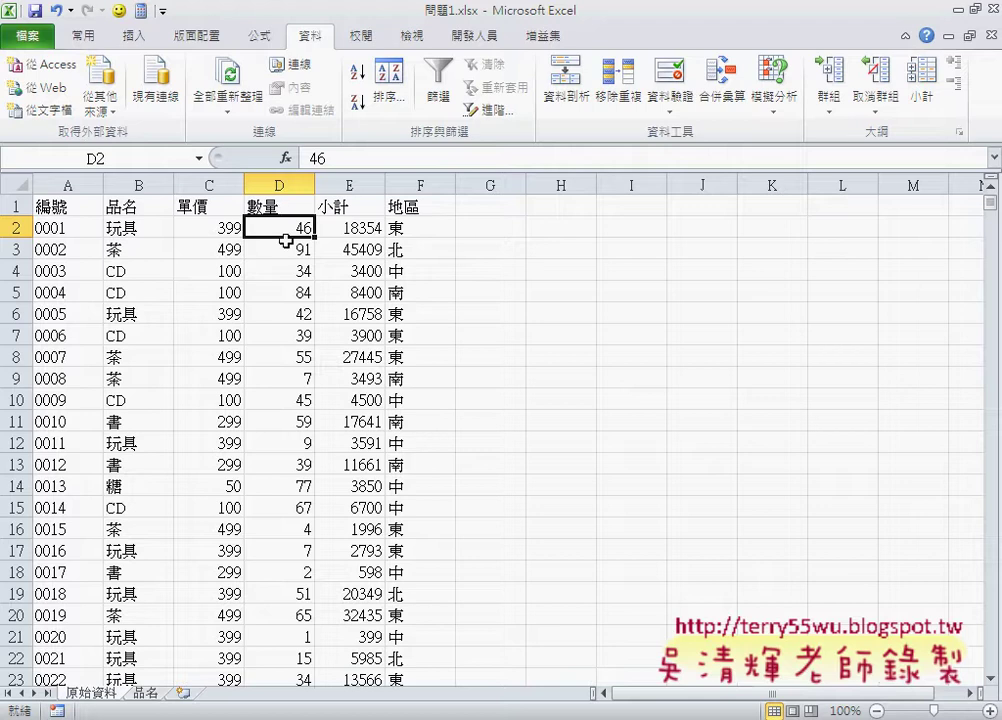
pyautogui.click(354, 228)
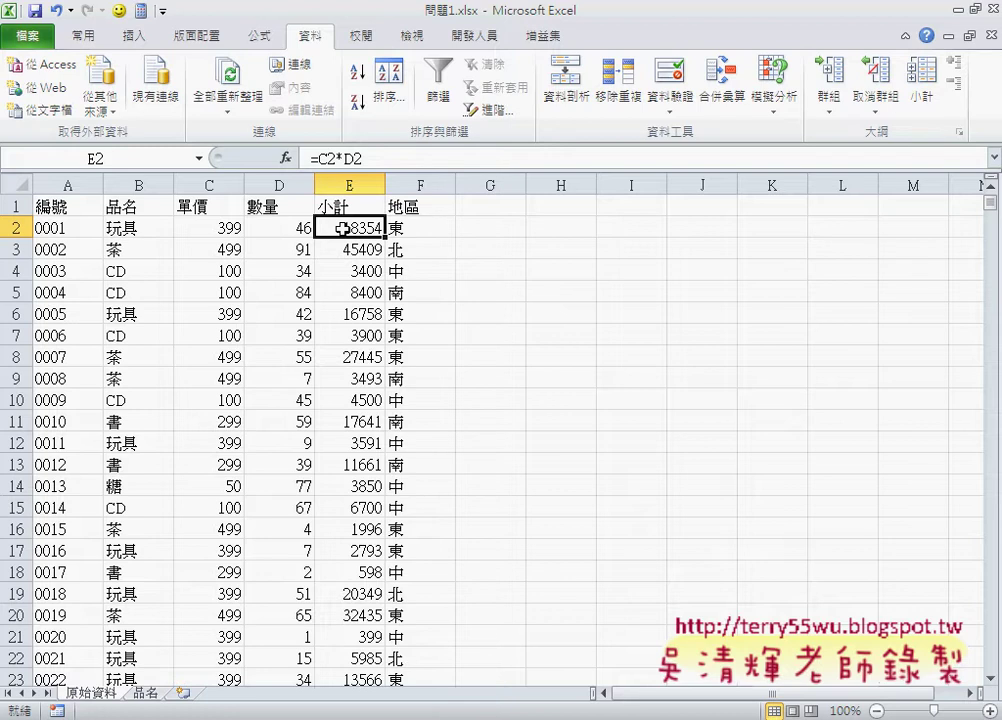
pyautogui.click(426, 229)
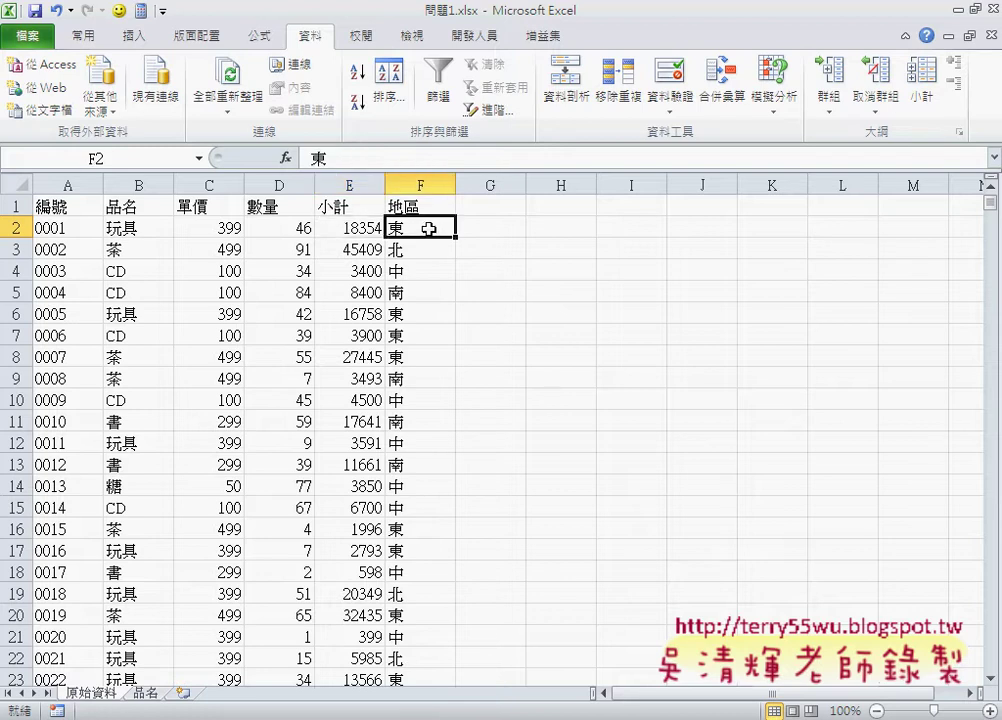
pyautogui.scroll(-1, 428, 229)
pyautogui.scroll(1, 425, 228)
# Inspect the 地區 header cell and the numbering formula in A2
pyautogui.click(416, 208)
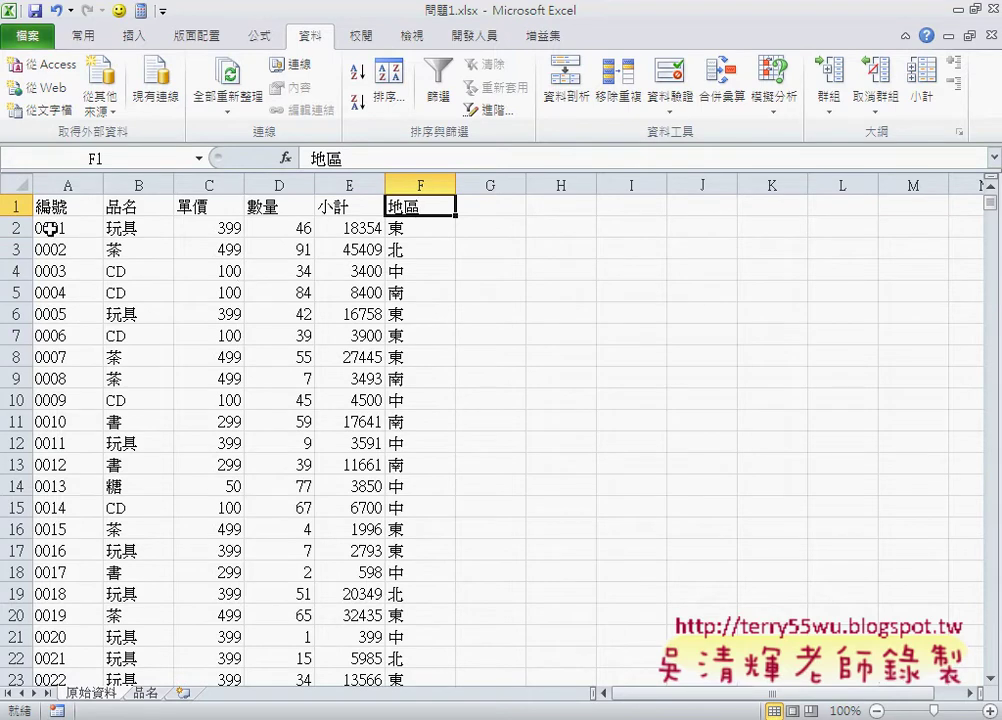
pyautogui.click(49, 228)
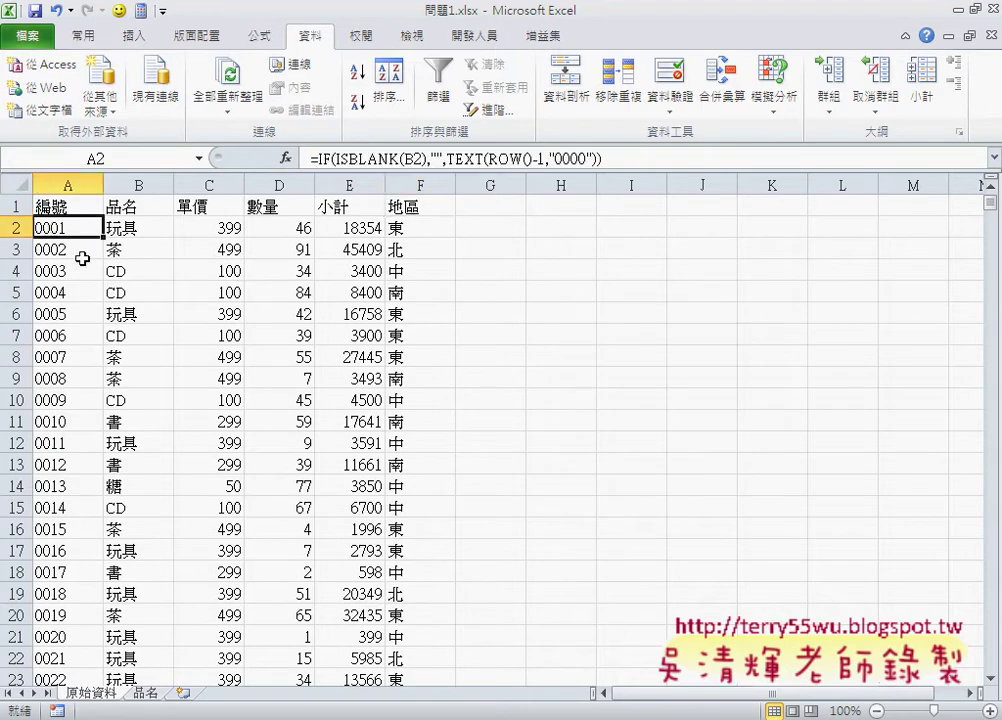
pyautogui.scroll(-3, 80, 257)
pyautogui.scroll(3, 82, 258)
# Select the 品名 column's data down to row 1241, then open the 品名 sheet
pyautogui.click(126, 208)
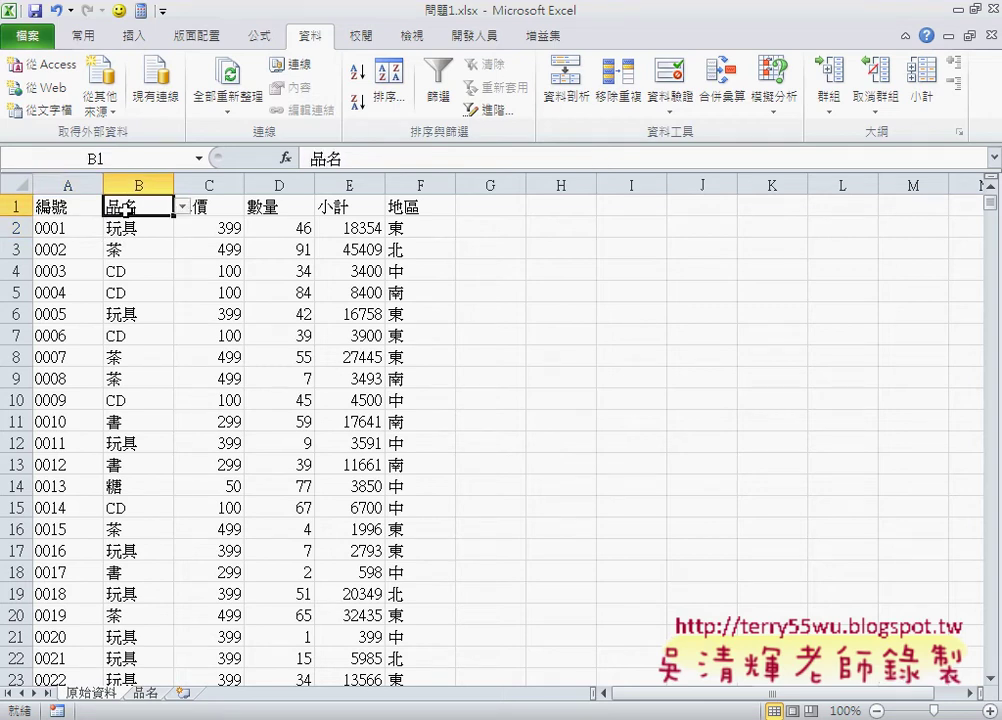
pyautogui.keyDown('shift'); pyautogui.doubleClick(125, 212); pyautogui.keyUp('shift')
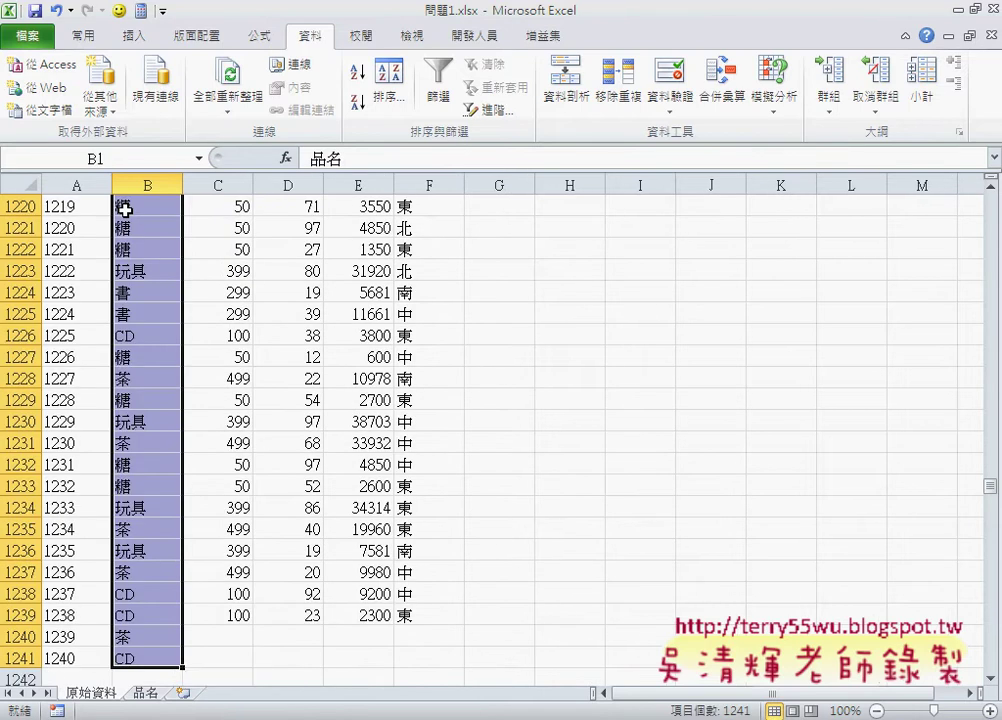
pyautogui.click(145, 692)
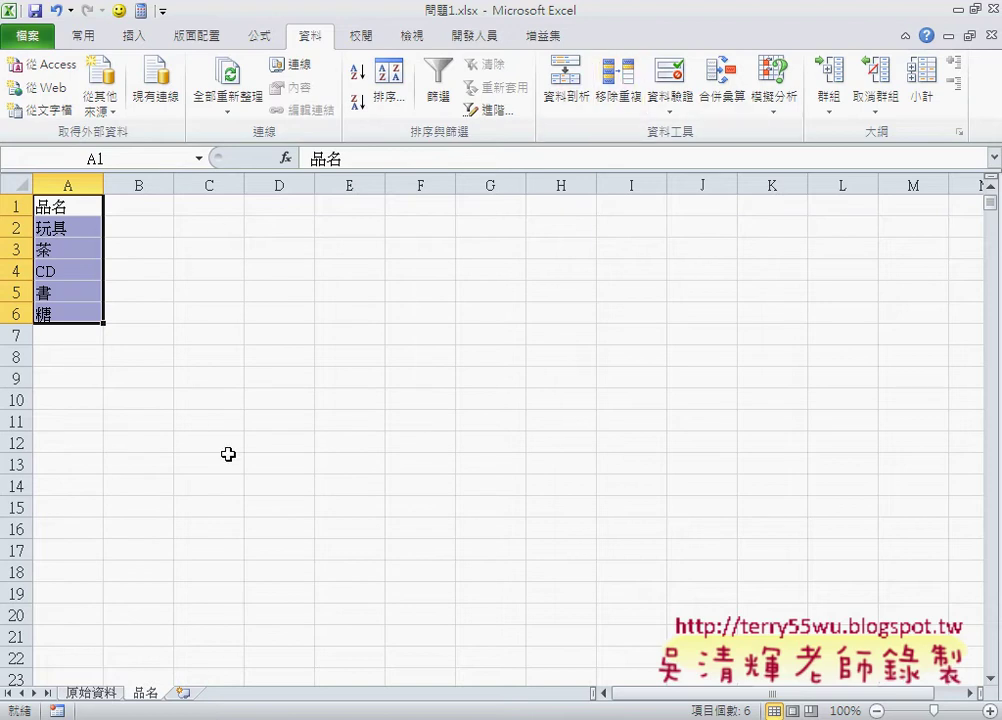
# Open Name Manager to view 品名 referring to =品名!$A$2:$A$6
pyautogui.click(268, 38)
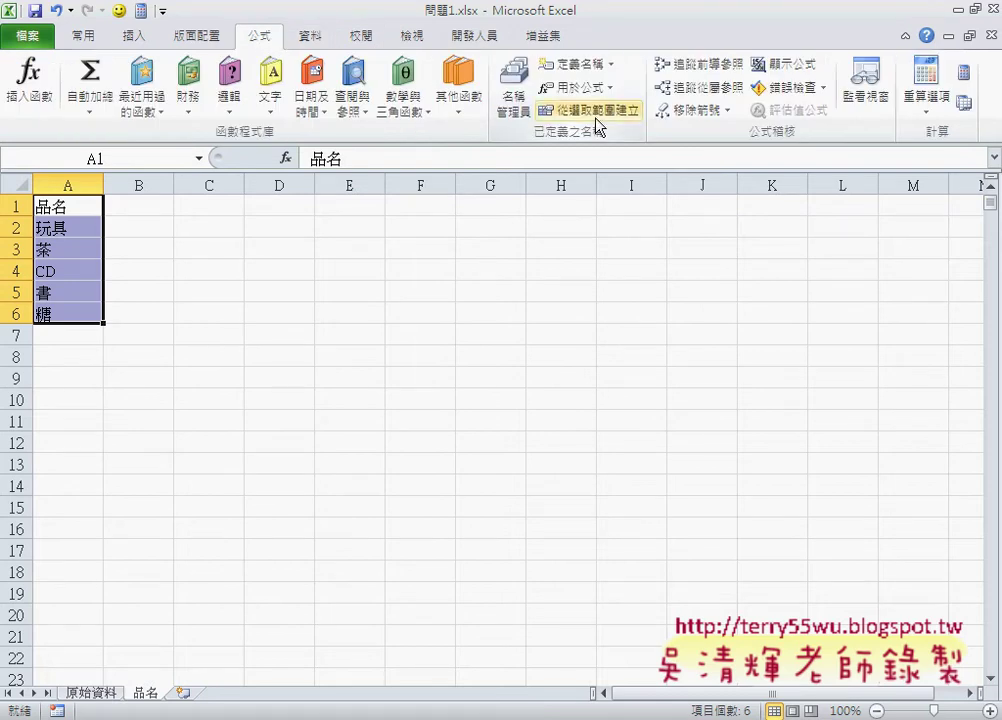
pyautogui.click(508, 110)
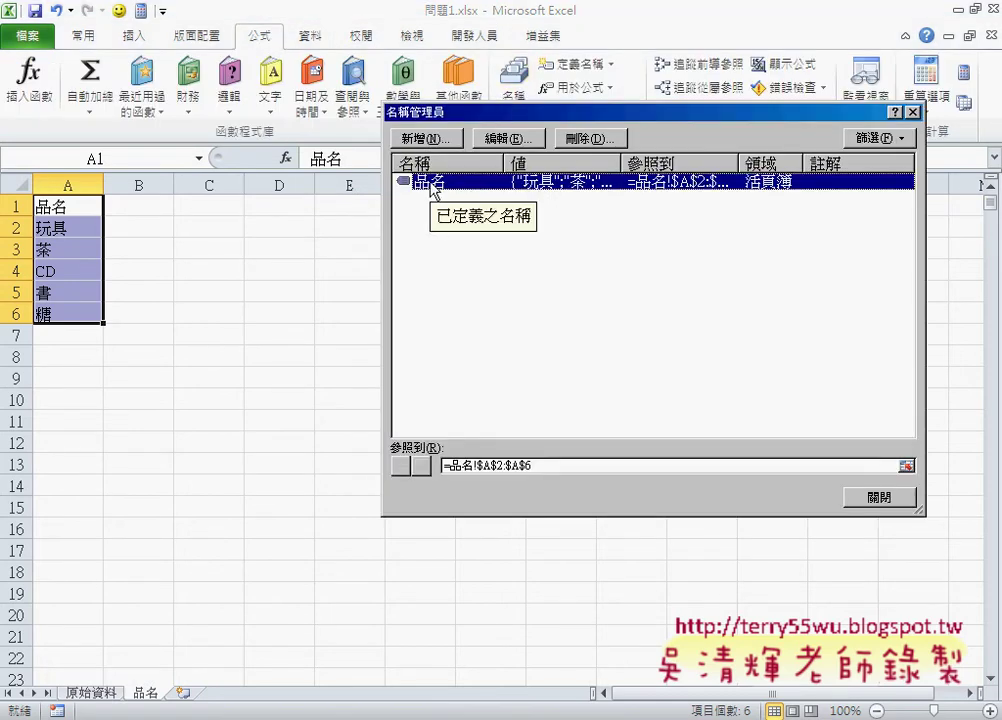